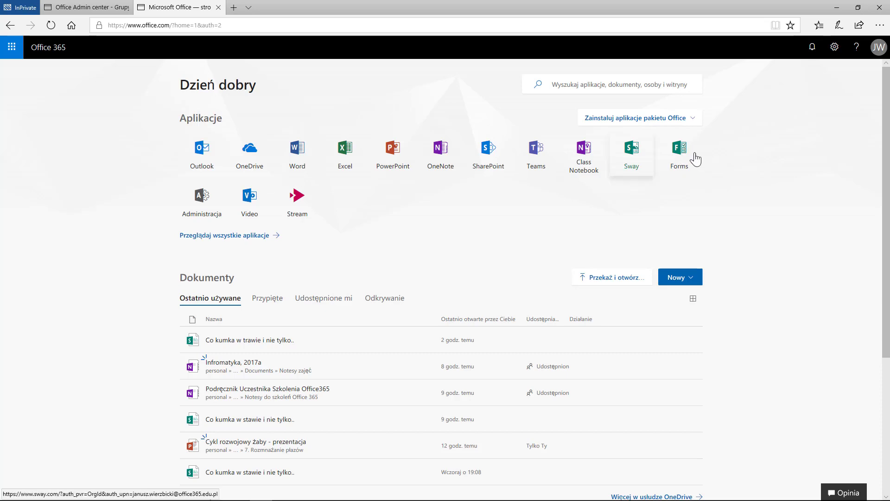
Step: Open Forms and create a new form titled "Ankieta z okazji Dnia Dziecka"
left_click(682, 153)
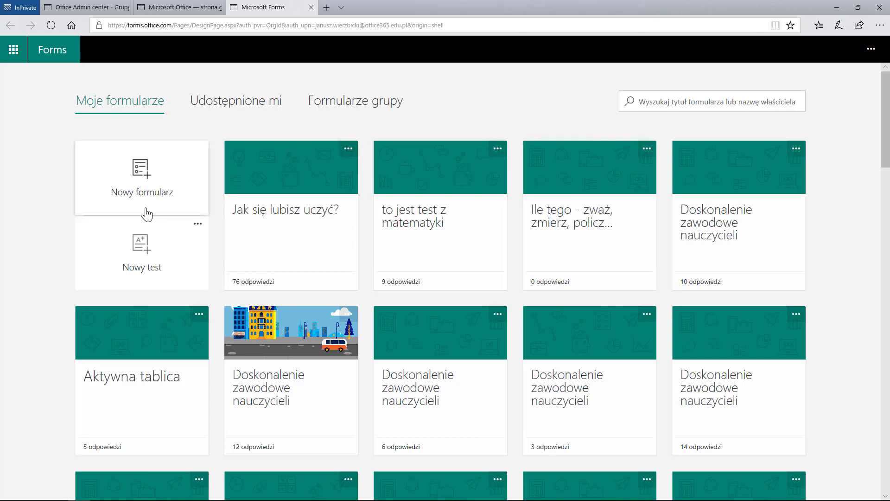
left_click(141, 172)
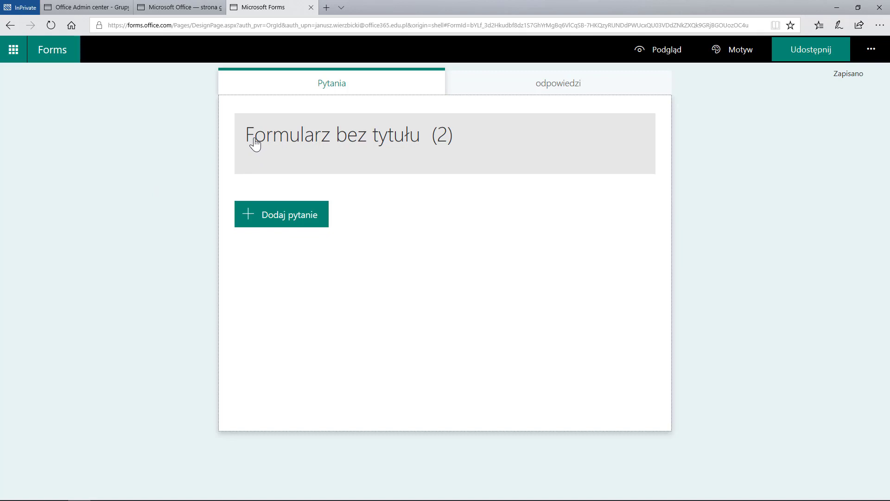
left_click(255, 145)
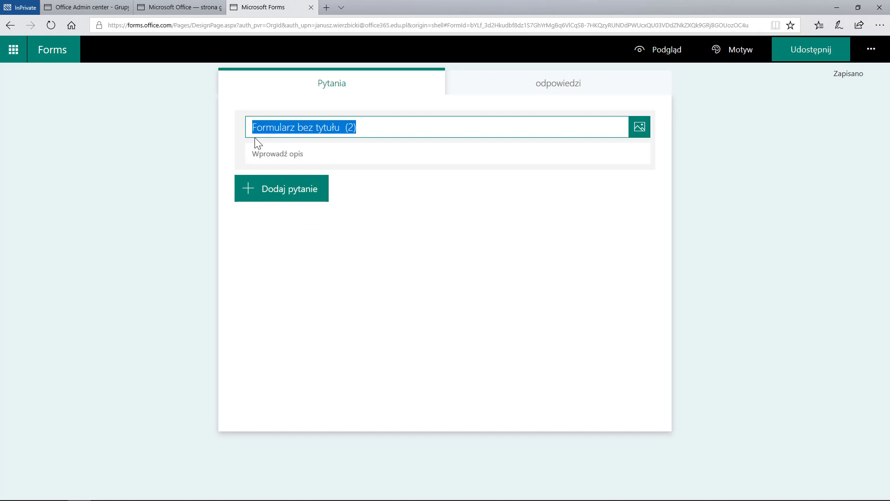
type("Ankieta z okazji Dnia Dziecka")
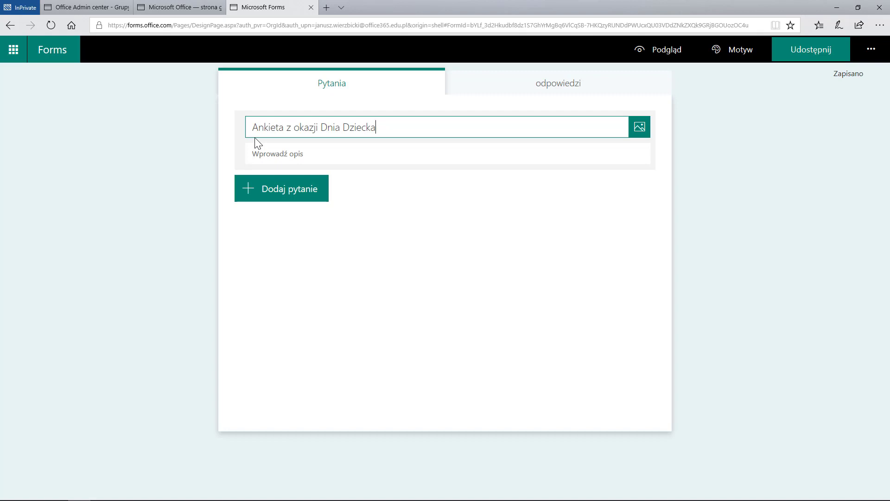
Step: Enter the form description "Wybierz aktywności najbardziej Ci odpowiadające"
left_click(261, 160)
type("Wybierz aktywności najbardzie")
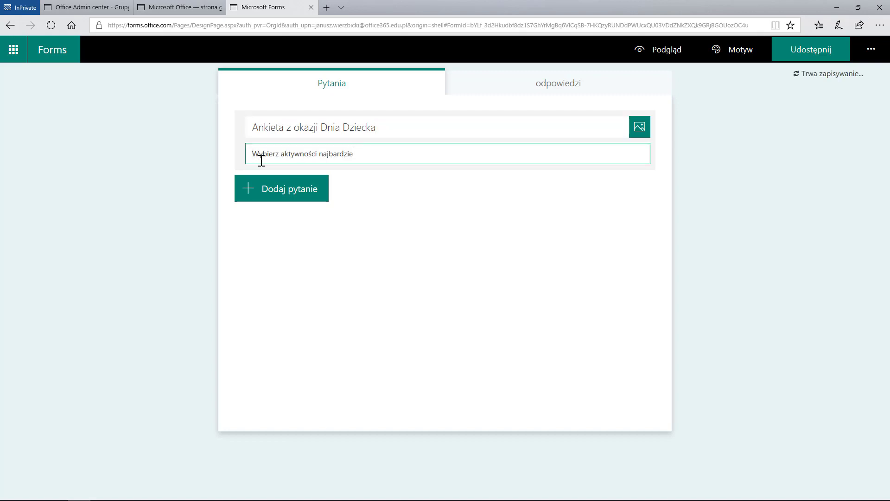
type("j Ci odpowiadające")
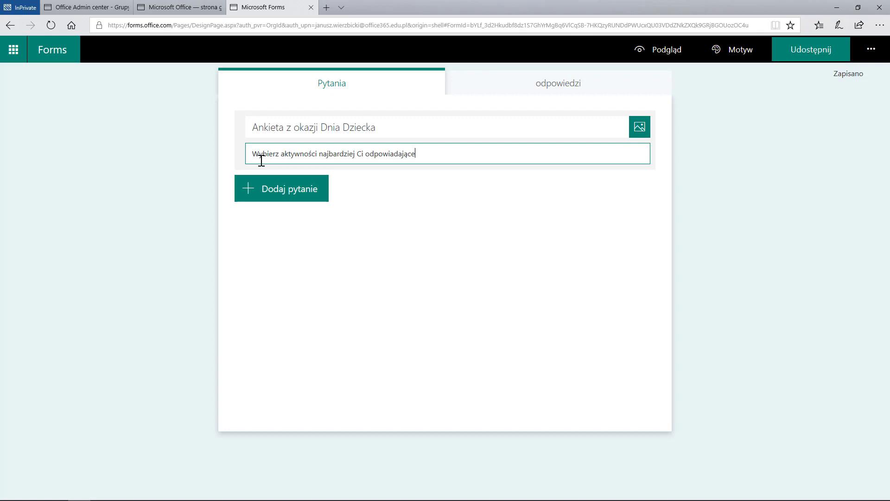
Step: Search Bing images for "dzień dziecka" and add the drawing of two children with heart balloons to the form header
left_click(638, 128)
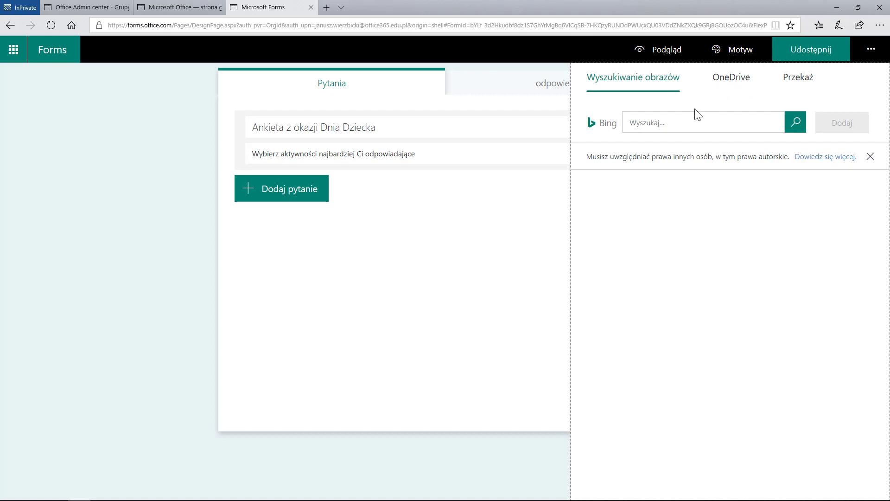
left_click(644, 123)
type("dzień dziecka")
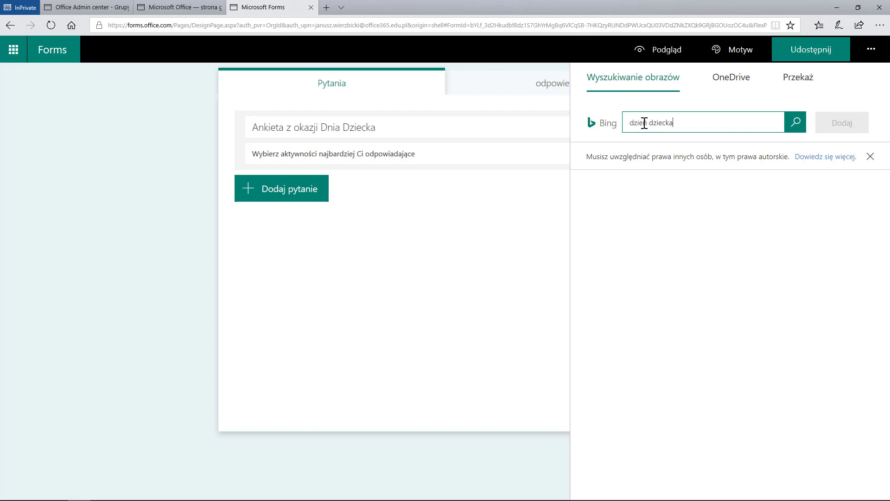
left_click(796, 125)
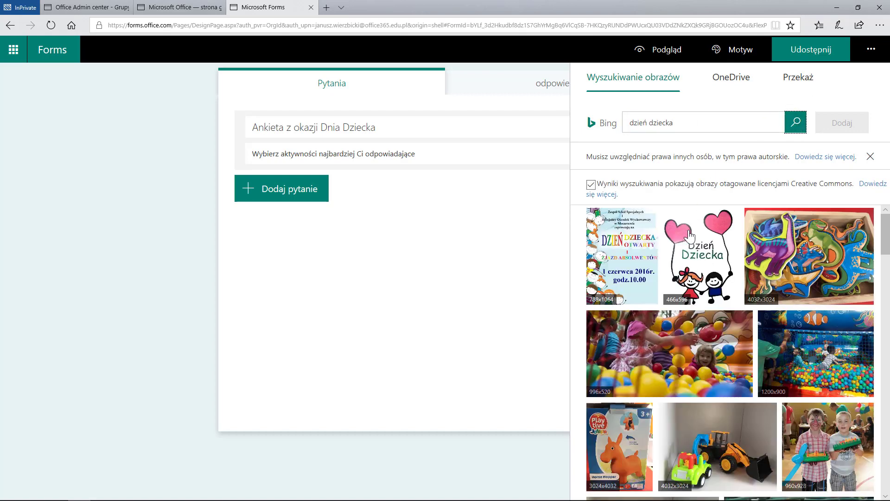
left_click(692, 256)
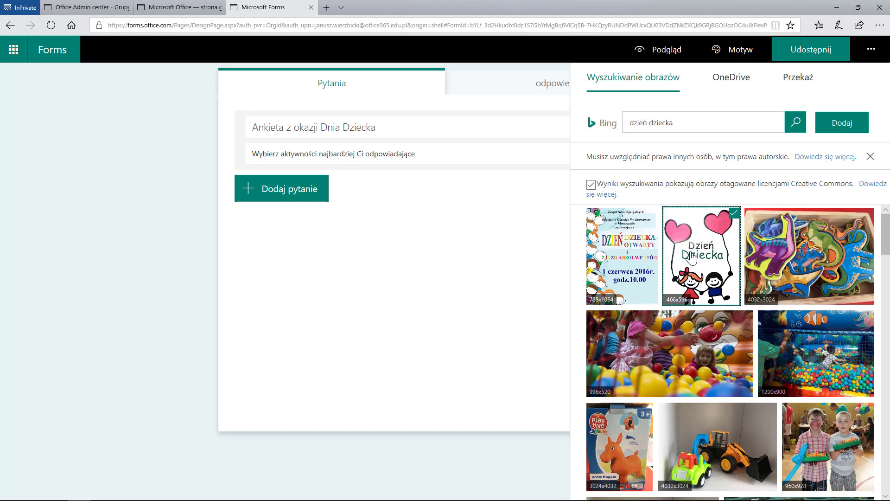
left_click(825, 132)
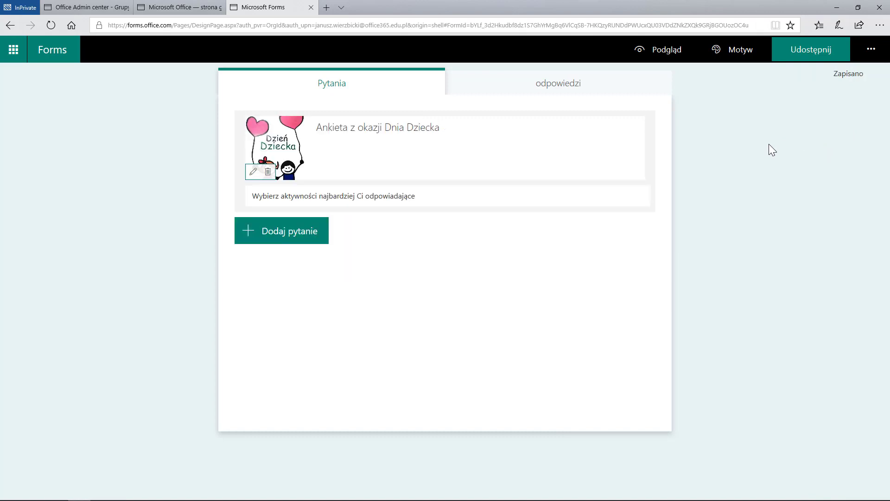
Step: Add a choice question (Wybór) reading "Z okazji Dnia Dziecka masz ochotę wybrać się:"
left_click(274, 238)
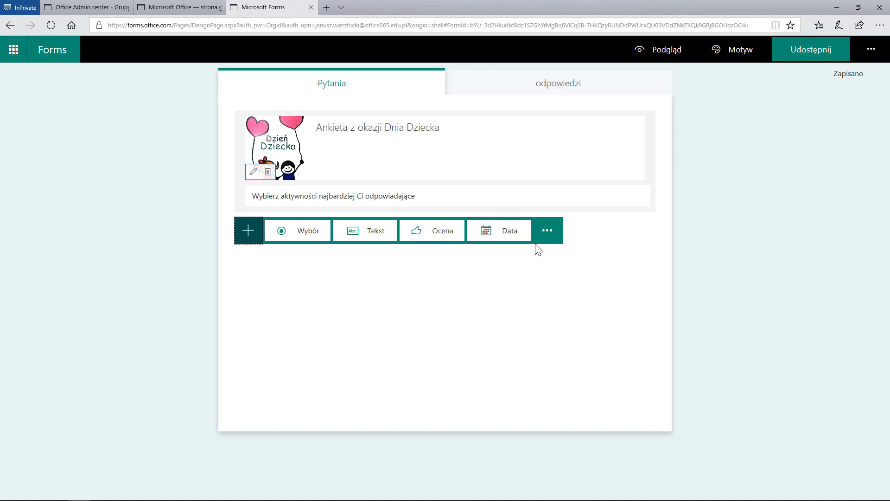
left_click(547, 236)
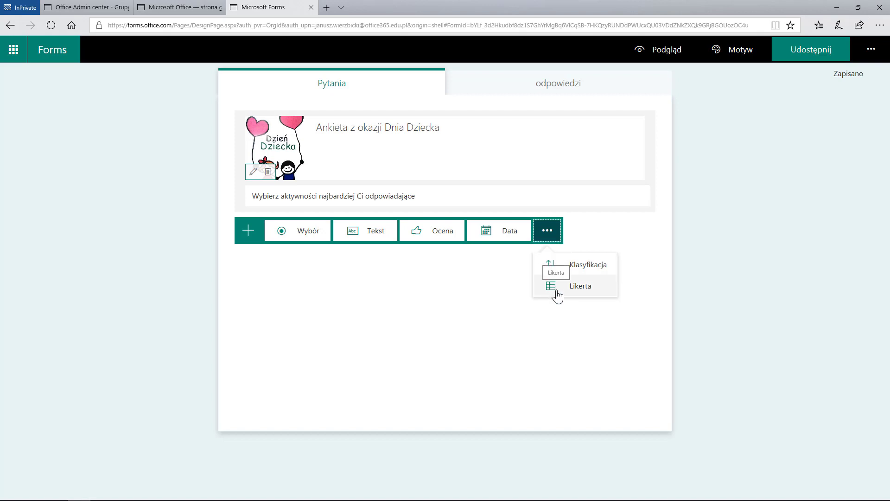
left_click(317, 238)
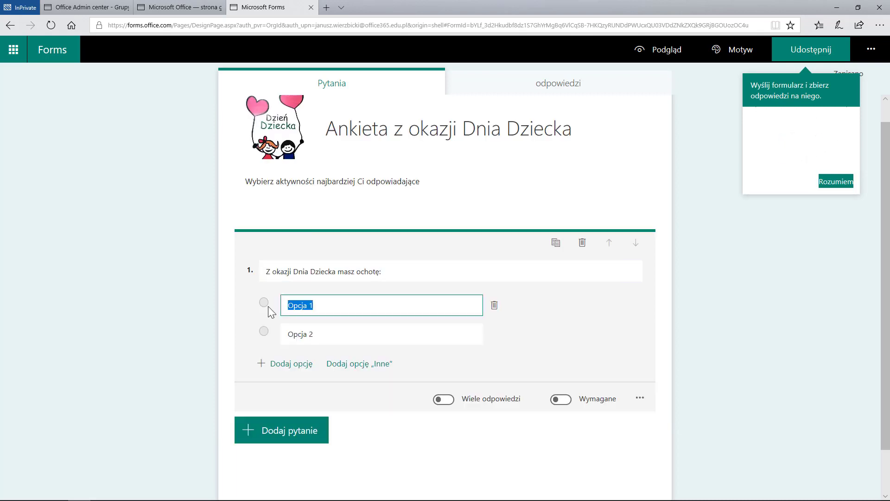
left_click(407, 271)
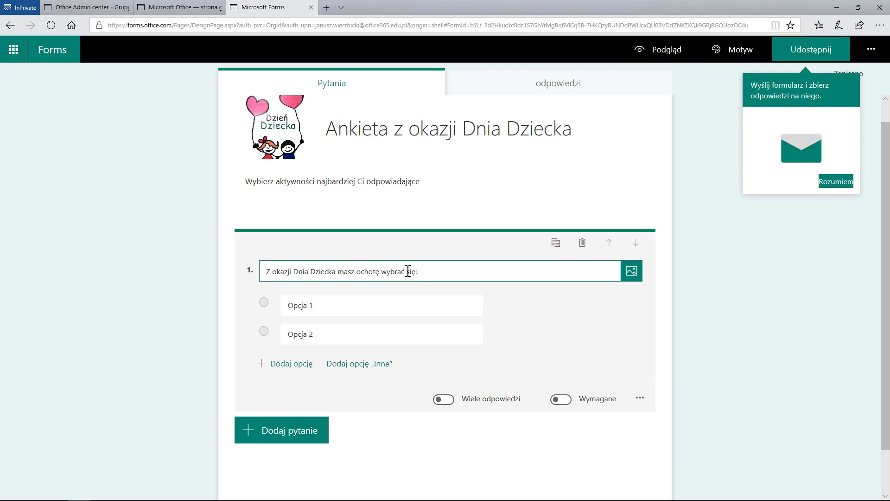
Step: Fill in three answer options for the question: "do kina", "do teatru" and "na lody"
left_click_drag(363, 310, 265, 304)
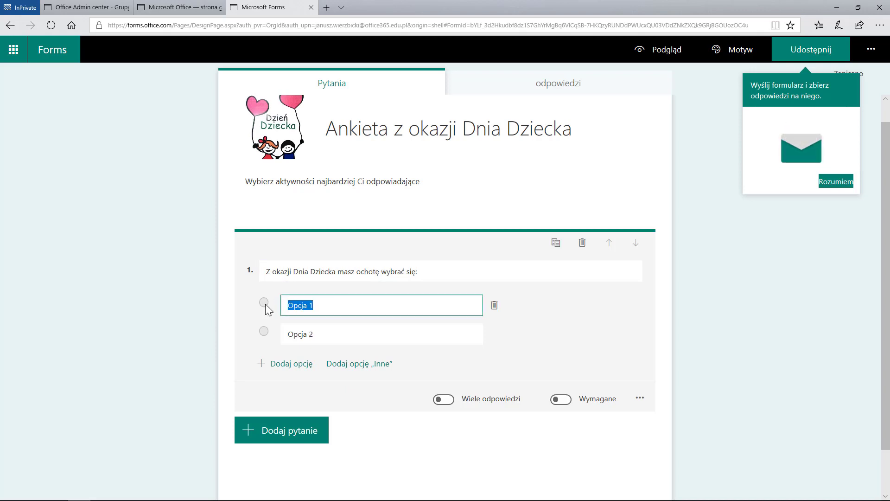
type("do kina")
left_click_drag(326, 334, 282, 334)
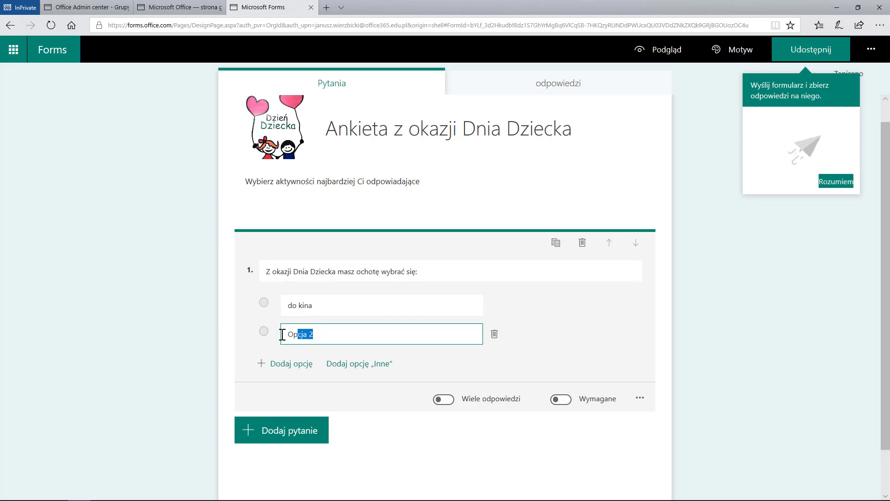
type("do teatru")
left_click(284, 370)
type("n")
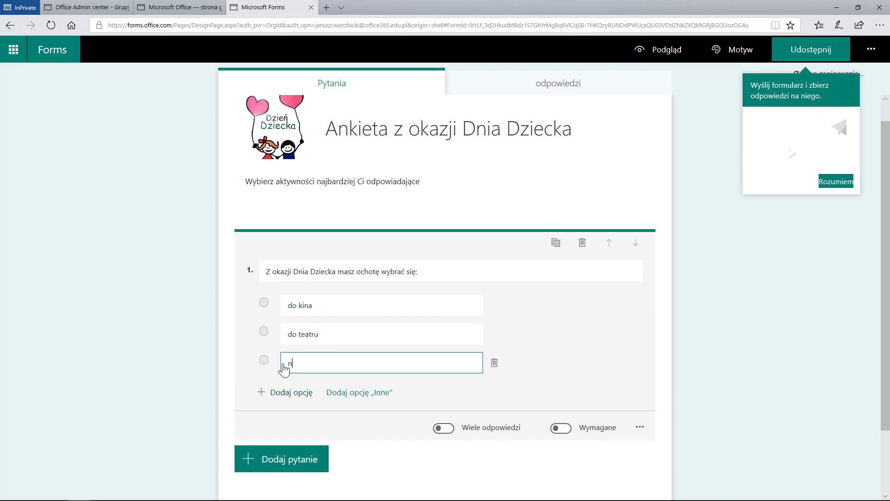
type("a lody")
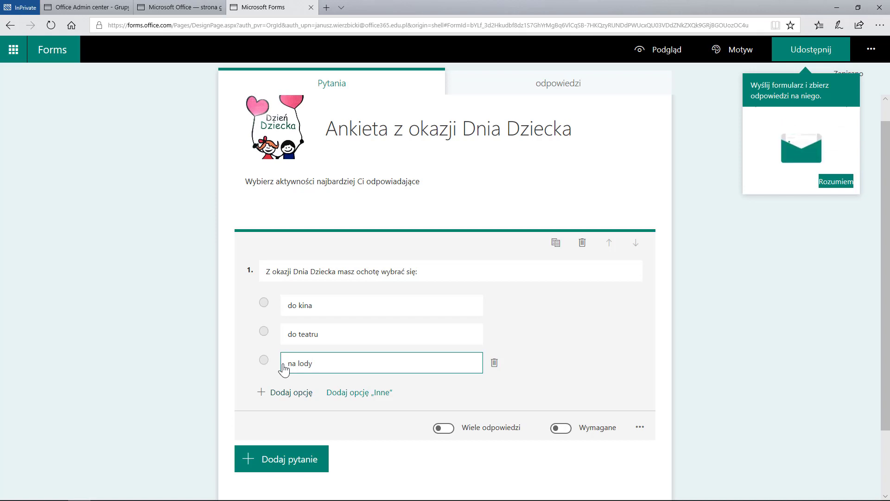
Step: Add an "Inne" option to the question and try allowing multiple answers
left_click(341, 394)
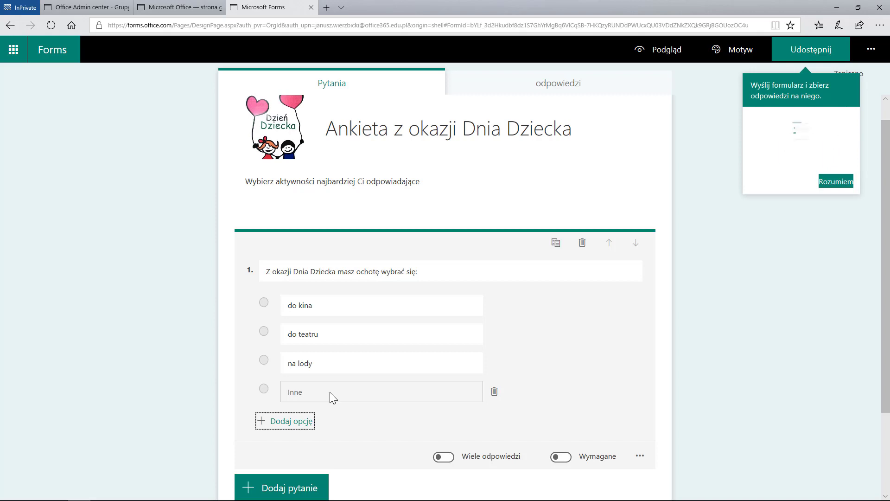
left_click(443, 457)
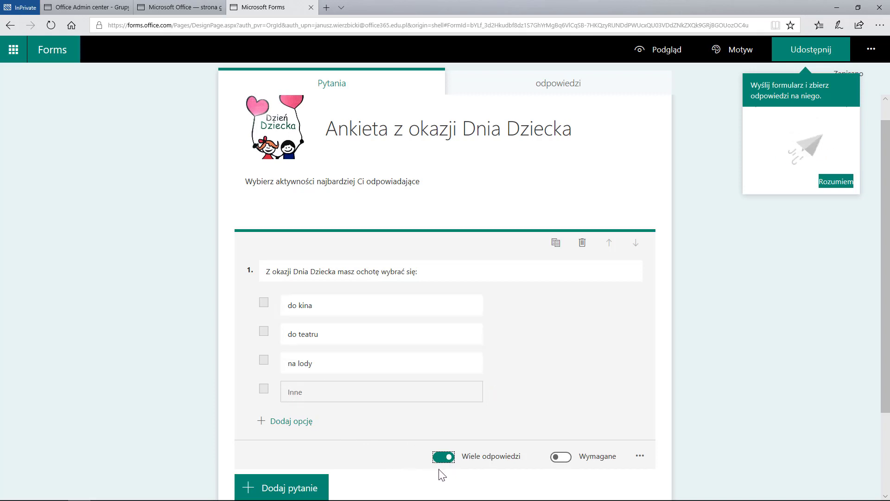
left_click(446, 457)
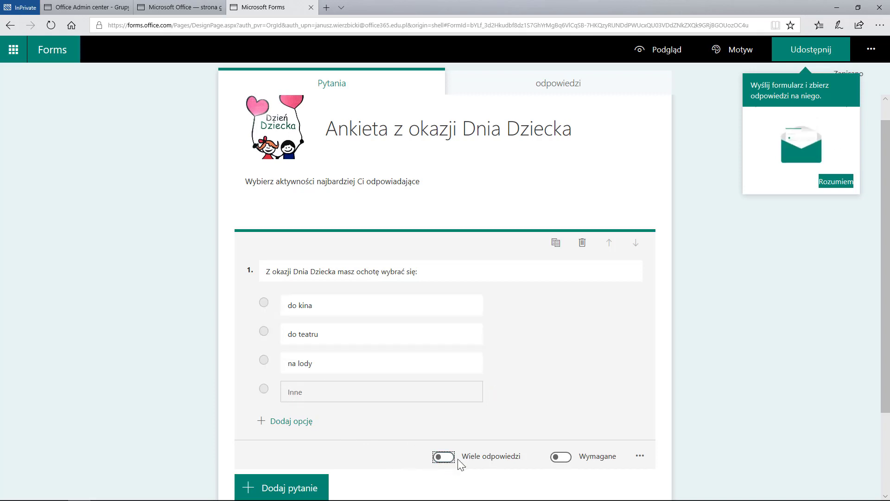
Step: Make the question required and remove its "Inne" option
left_click(560, 458)
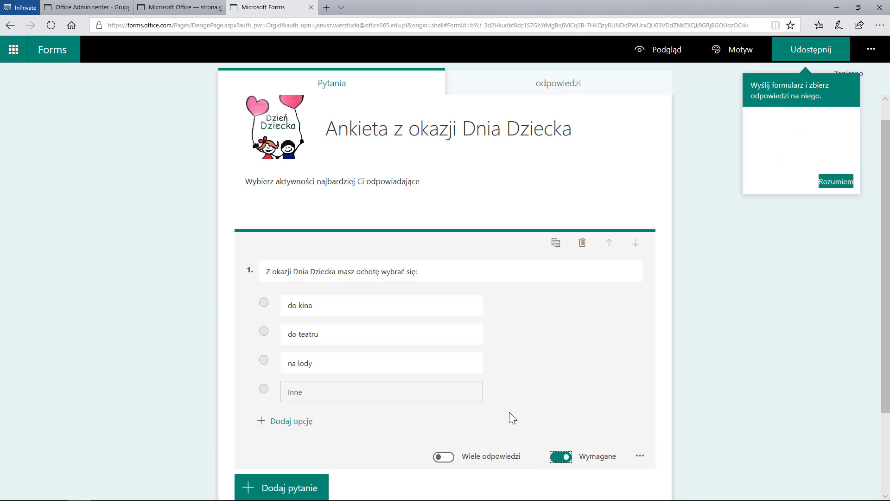
mouse_move(486, 391)
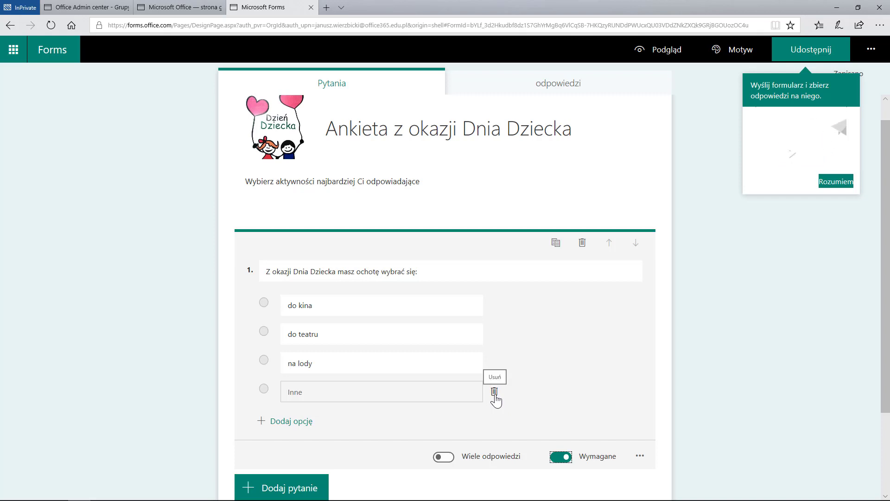
left_click(494, 392)
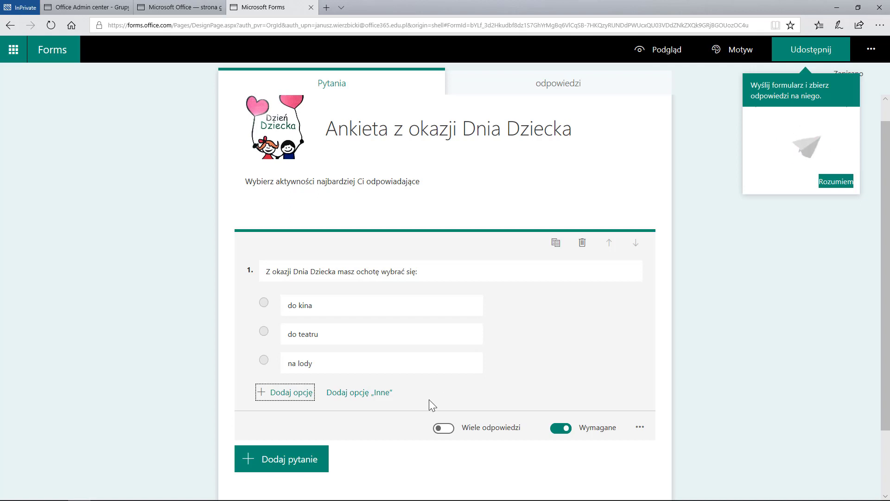
Step: Add a second choice question and delete it from the form
left_click(264, 468)
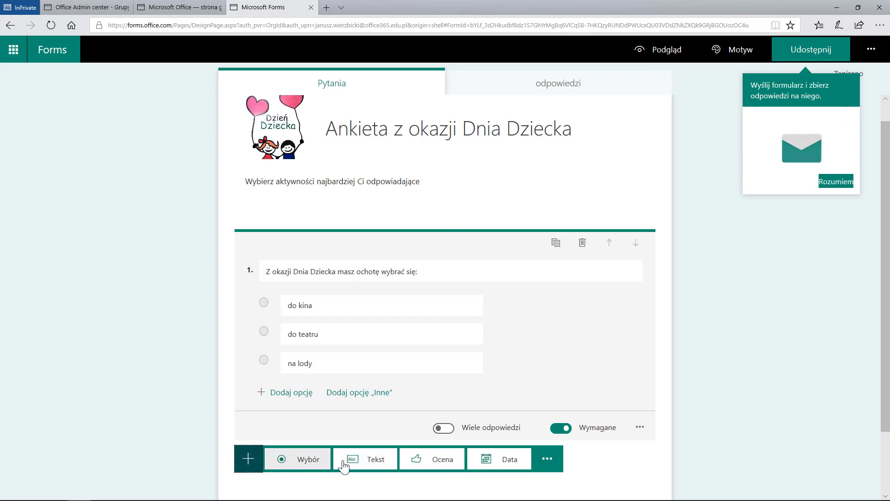
left_click(295, 466)
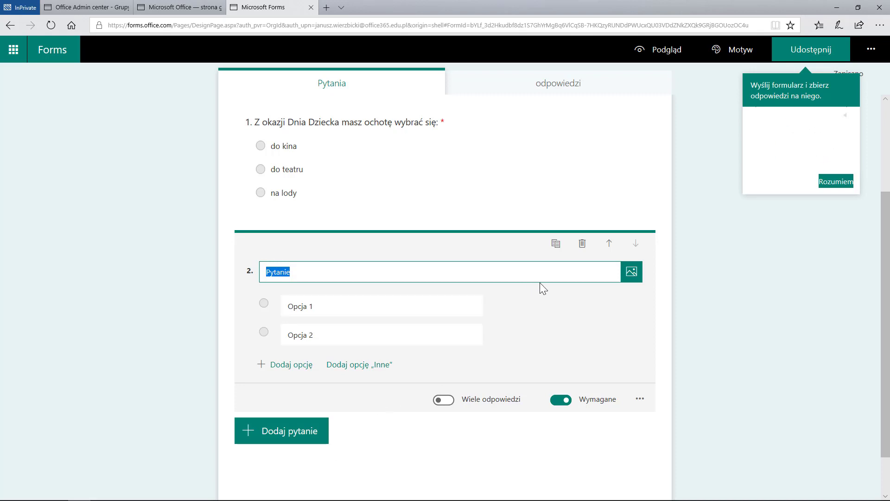
left_click(583, 244)
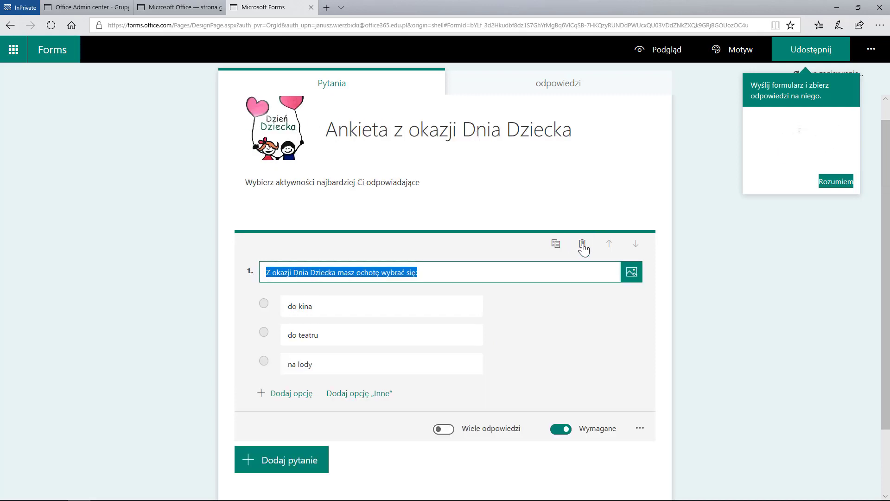
left_click(578, 308)
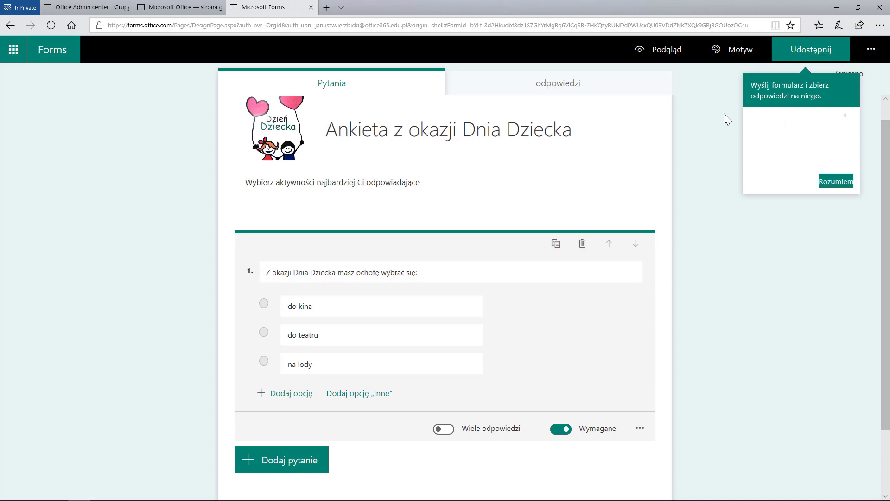
Step: Apply the illustrated city street theme with the bus to the form
left_click(729, 51)
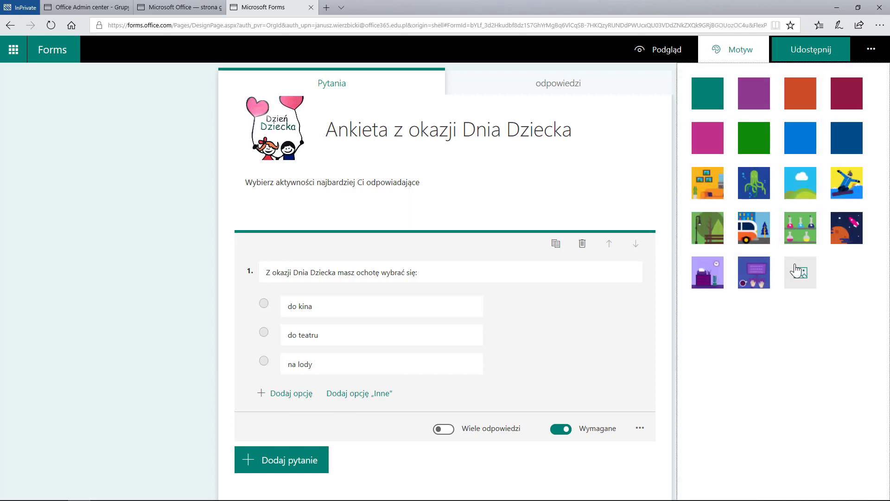
left_click(754, 230)
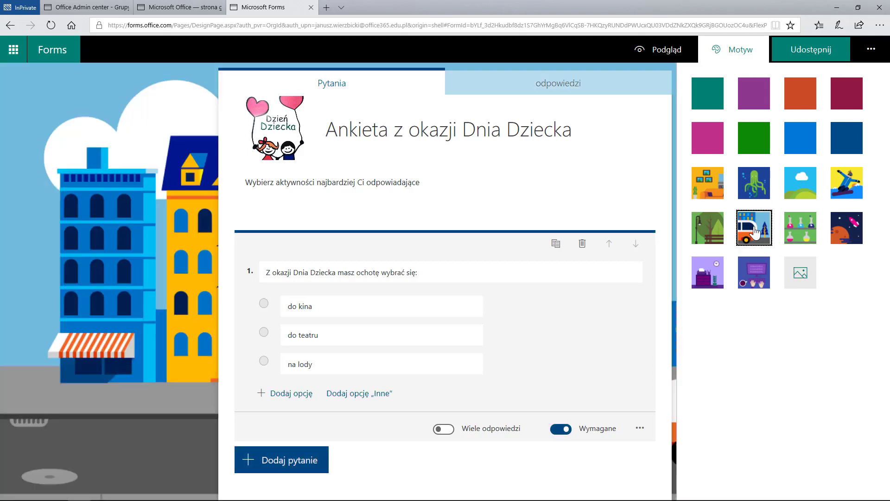
Step: Set the form's sharing so that anyone with the link can respond, and copy the response link
left_click(806, 48)
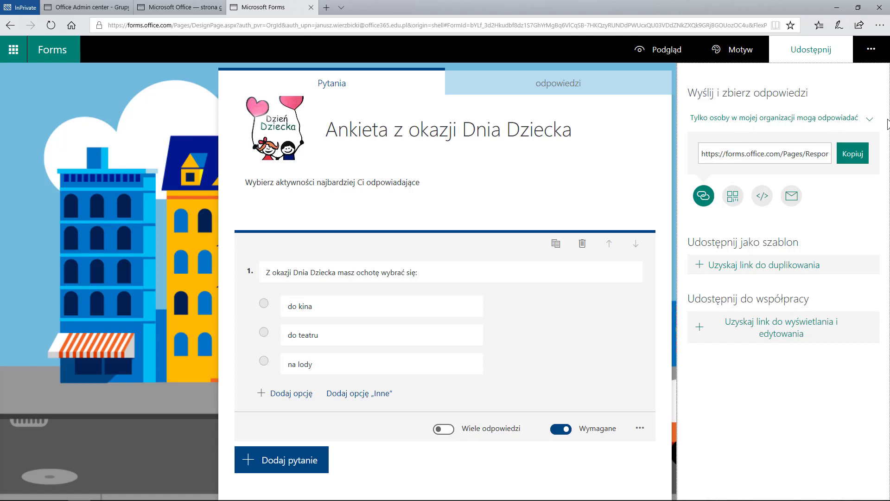
left_click(870, 121)
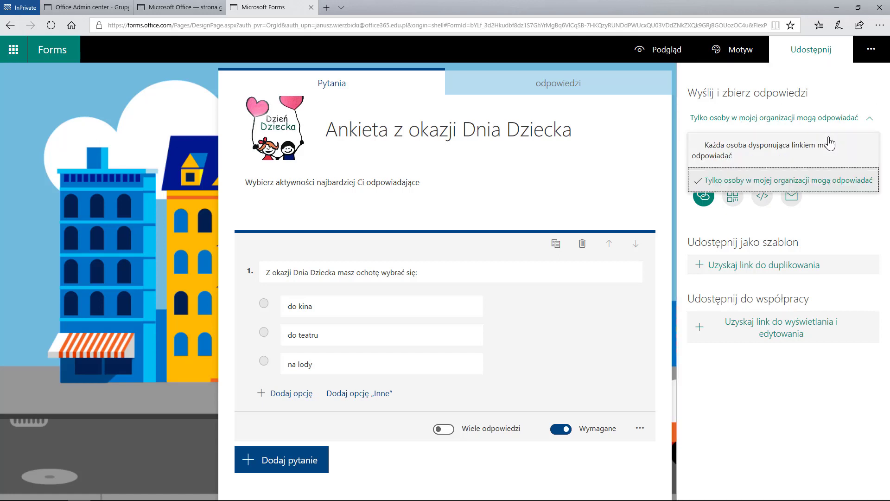
left_click(789, 156)
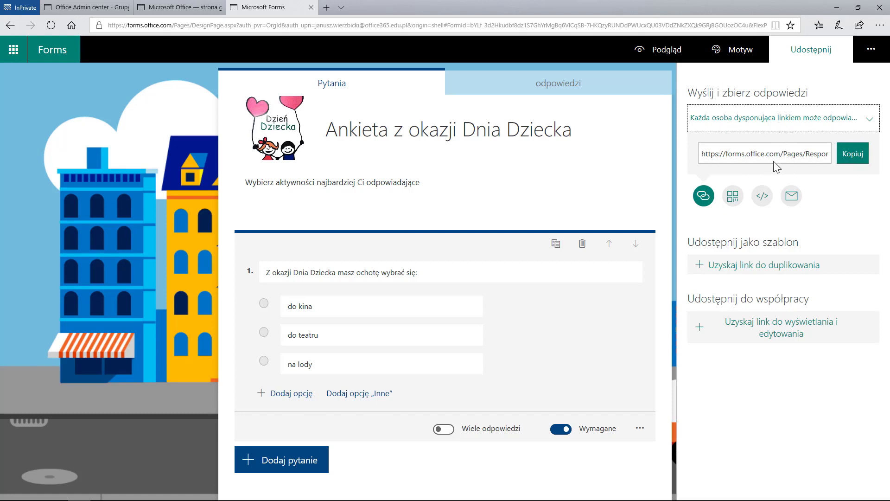
left_click(860, 162)
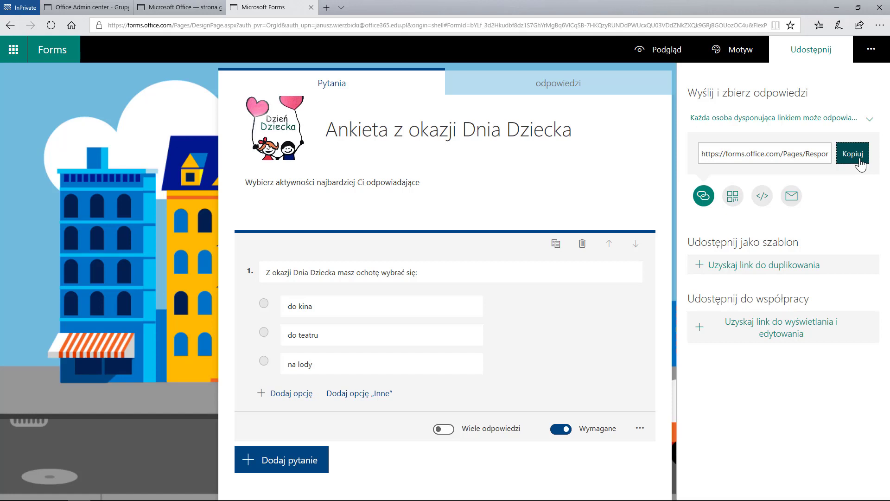
Step: View the form's QR code and website embed code sharing options, and open the form's settings
left_click(734, 198)
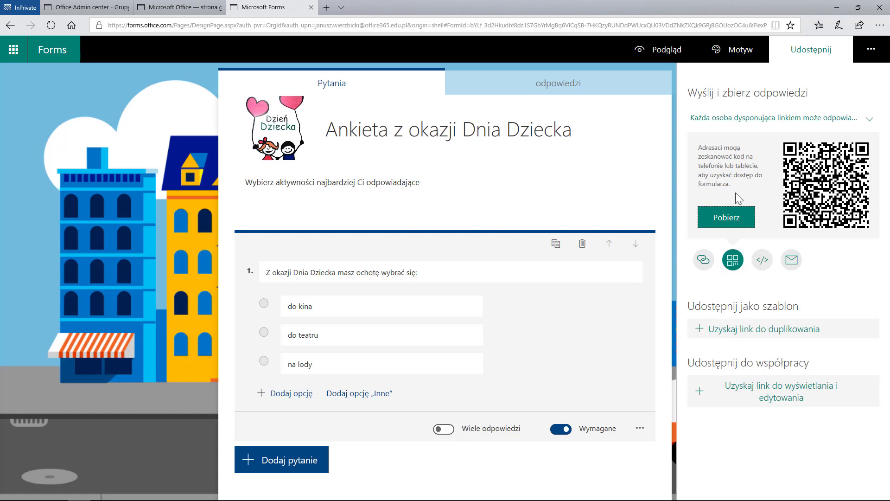
left_click(763, 258)
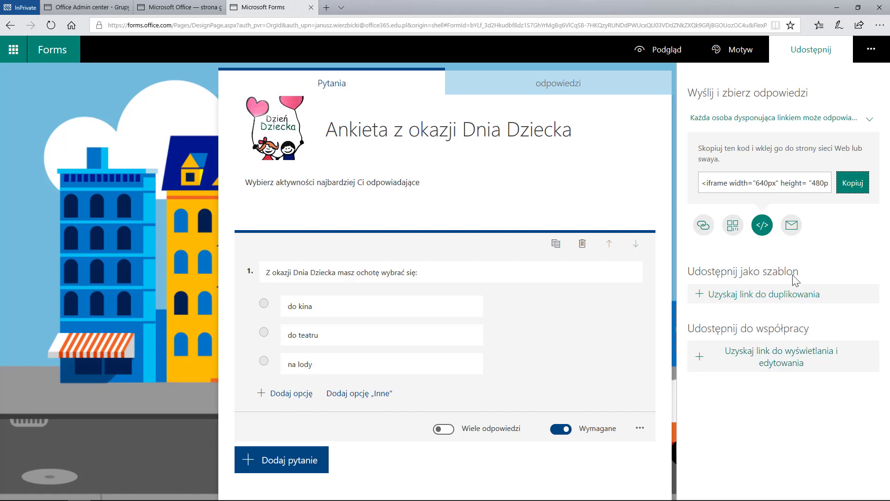
left_click(865, 55)
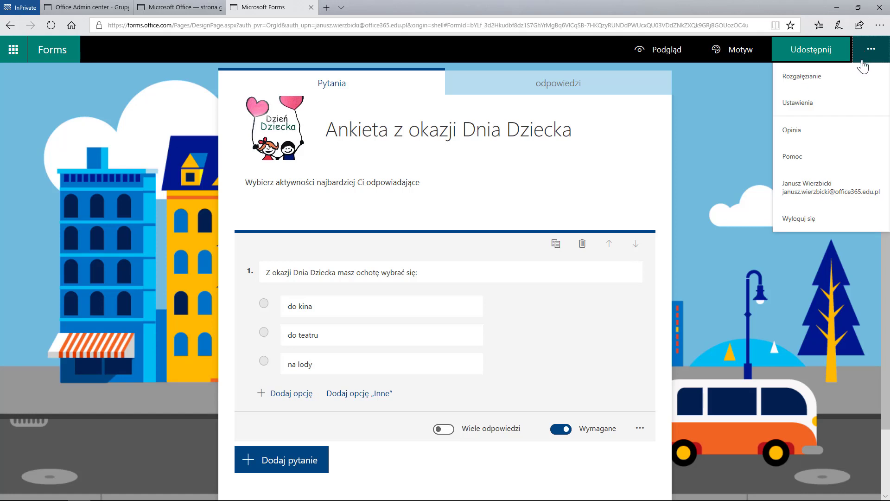
left_click(845, 106)
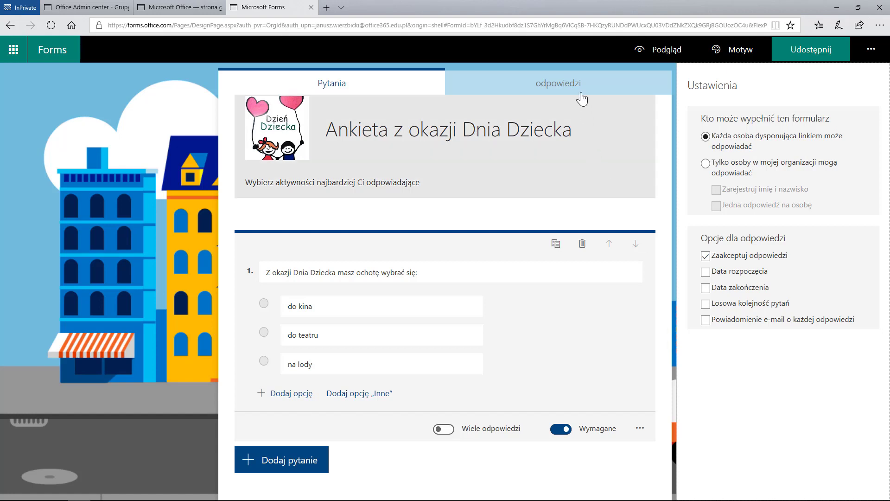
Step: Open the survey's responses, view the individual answers of respondents 3 and 1, and return to the response summary
left_click(579, 88)
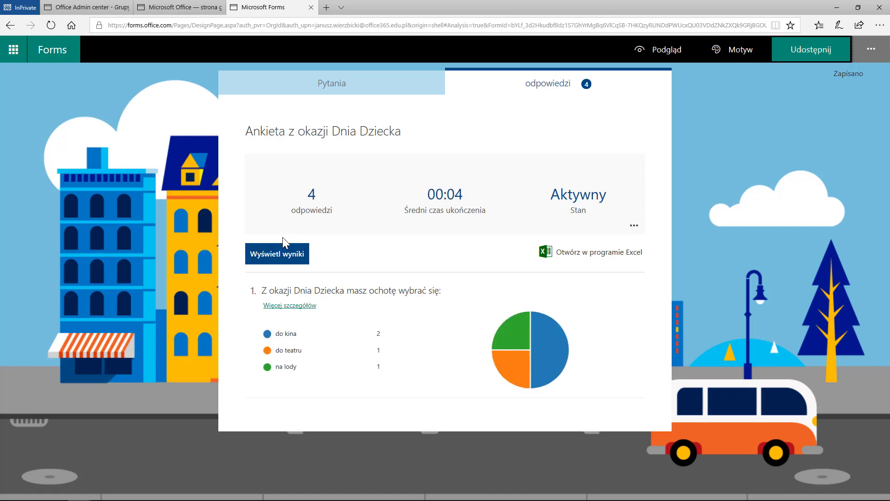
left_click(285, 254)
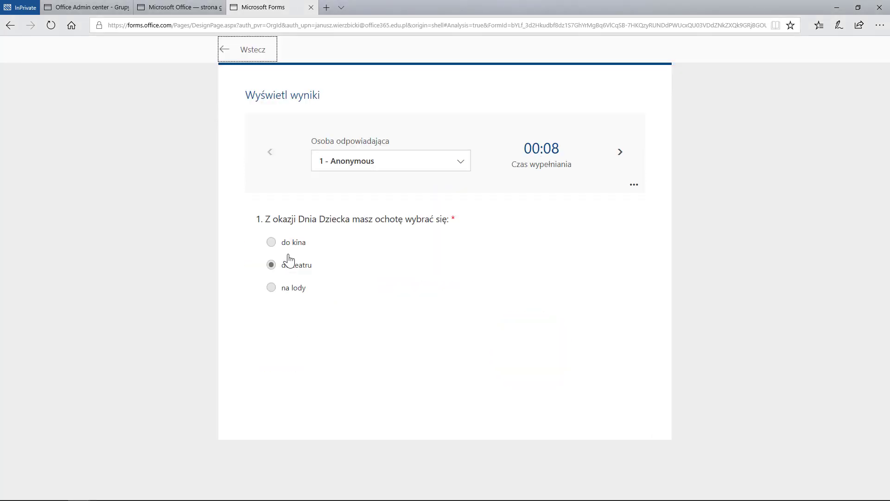
left_click(361, 166)
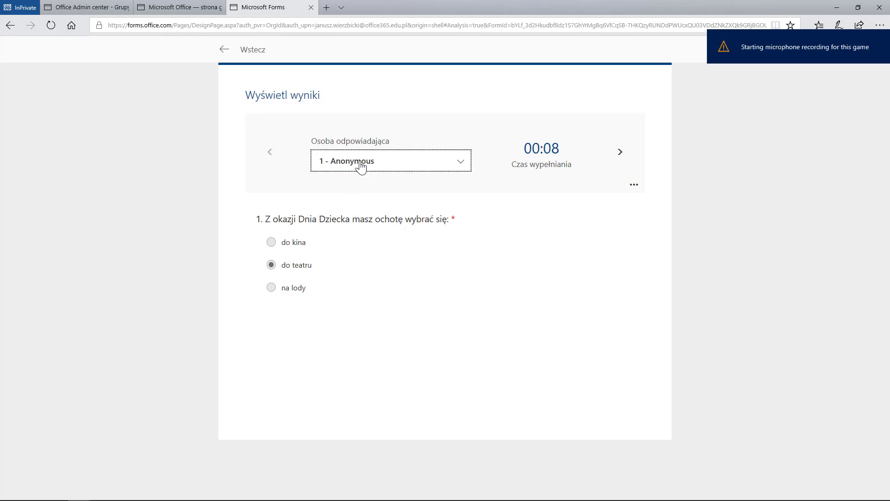
left_click(361, 166)
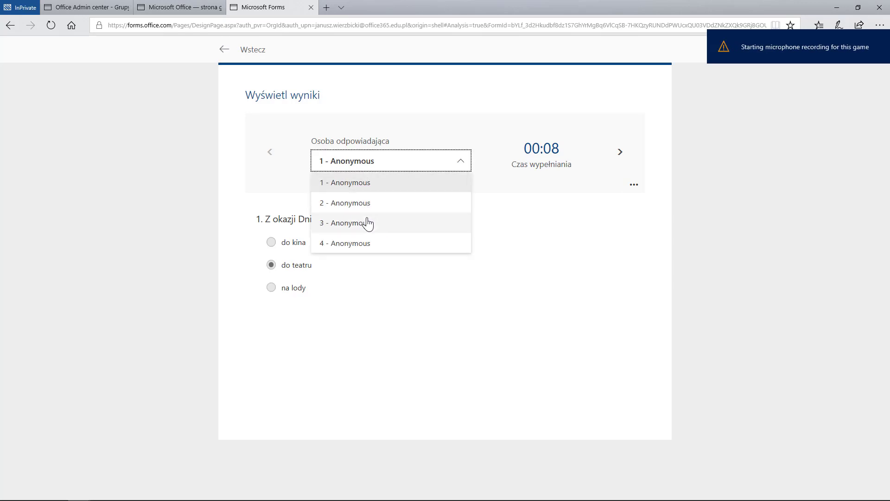
left_click(368, 224)
left_click(366, 169)
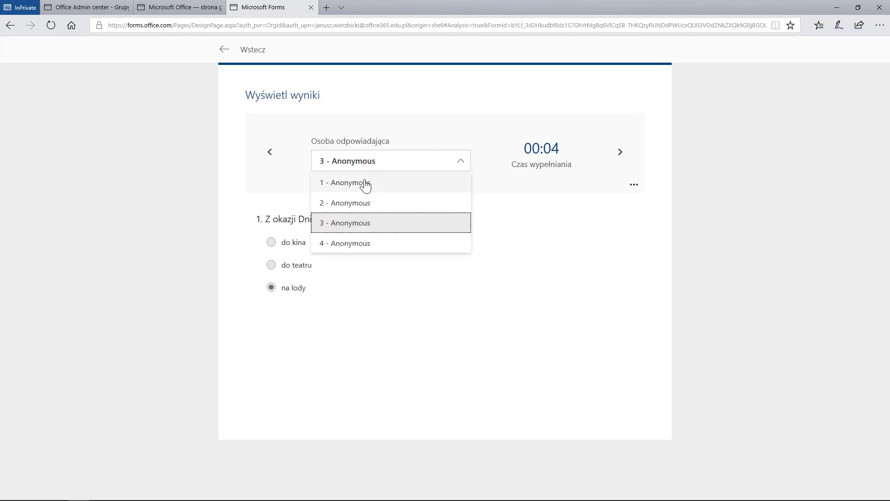
left_click(366, 183)
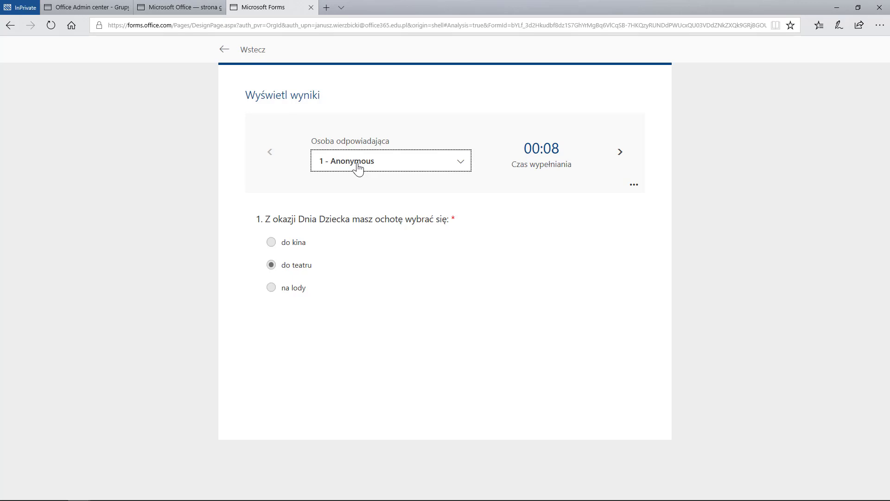
left_click(253, 51)
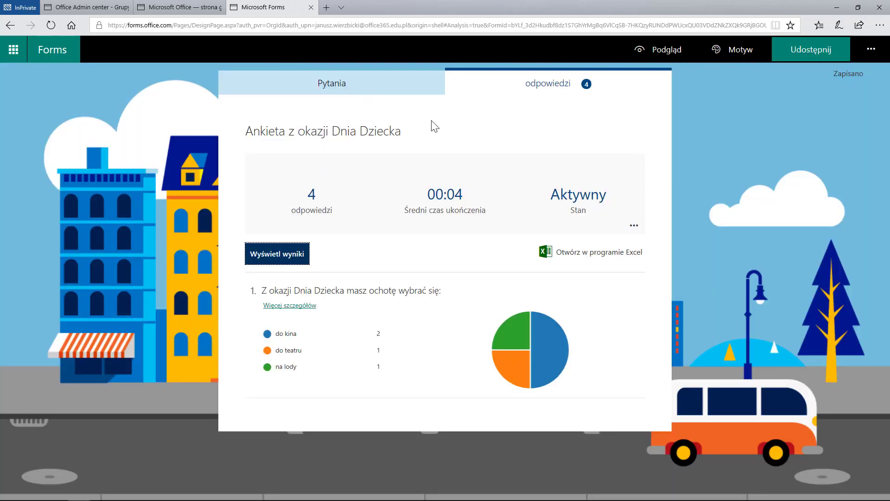